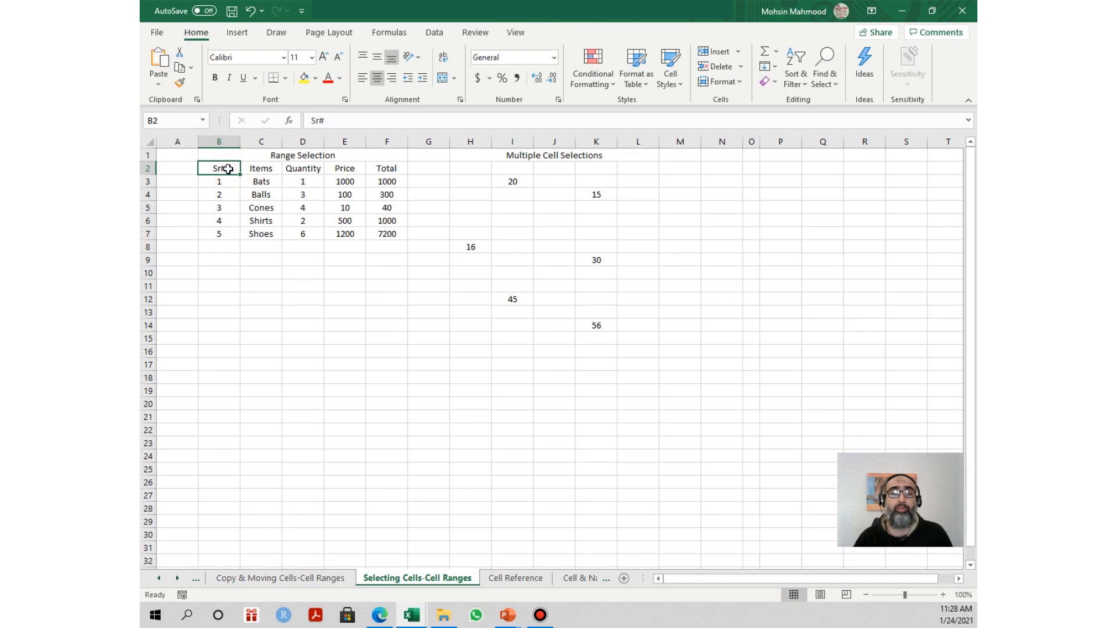
- Select the cells in rows 3 to 7 of the Sr# and Items columns one at a time
{"action": "left_click", "coordinate": [224, 182]}
{"action": "left_click", "coordinate": [224, 194]}
{"action": "left_click", "coordinate": [222, 208]}
{"action": "left_click", "coordinate": [222, 221]}
{"action": "left_click", "coordinate": [222, 233]}
{"action": "left_click", "coordinate": [261, 182]}
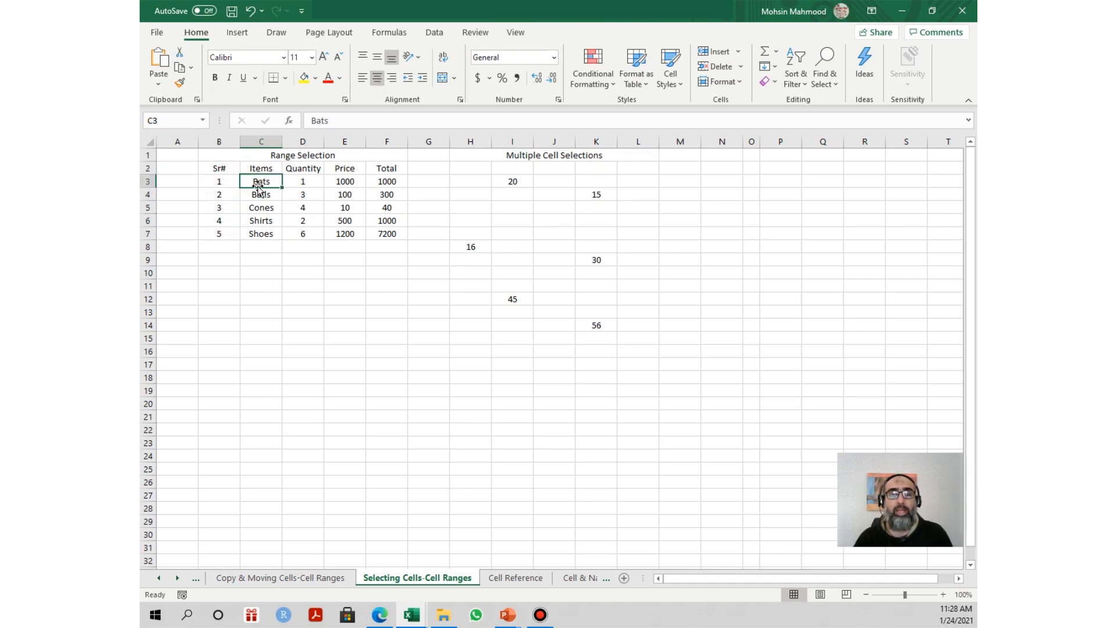
{"action": "left_click", "coordinate": [261, 194]}
{"action": "left_click", "coordinate": [260, 206]}
{"action": "left_click", "coordinate": [261, 221]}
{"action": "left_click", "coordinate": [261, 233]}
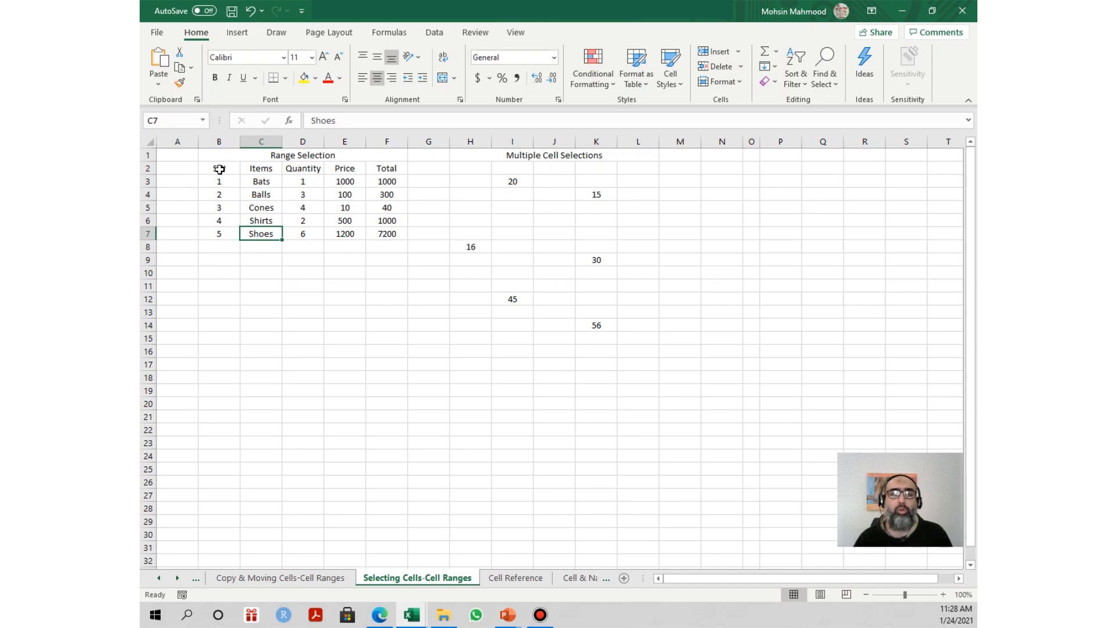
- Copy the table range B2:F7 and paste it starting at cell B20
{"action": "left_click_drag", "start_coordinate": [217, 170], "coordinate": [391, 233]}
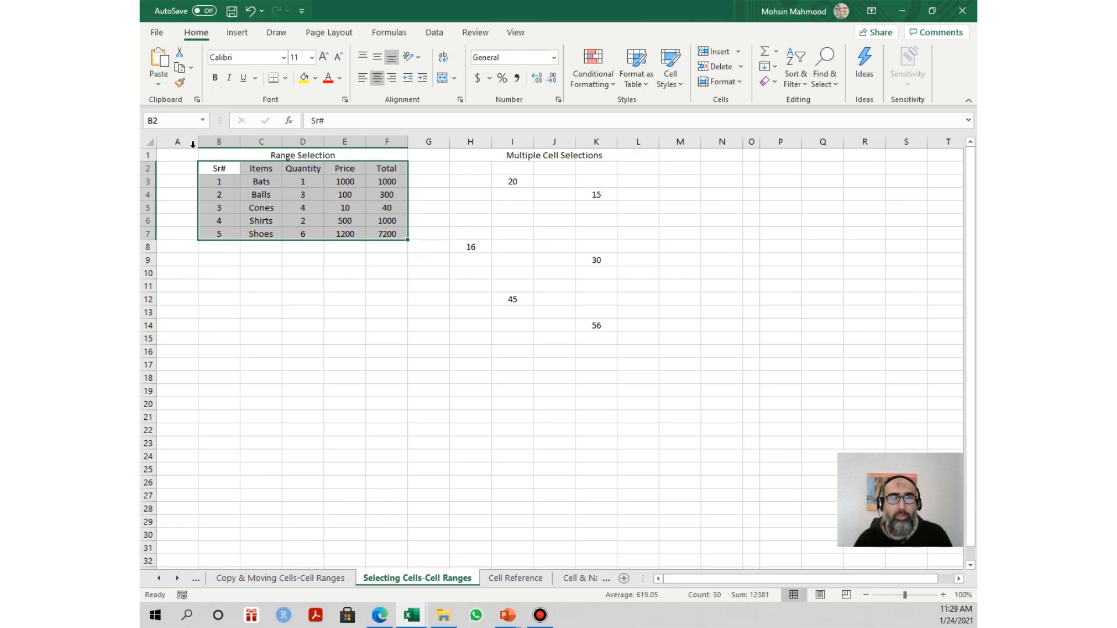
{"action": "left_click", "coordinate": [245, 219]}
{"action": "left_click_drag", "start_coordinate": [219, 170], "coordinate": [377, 236]}
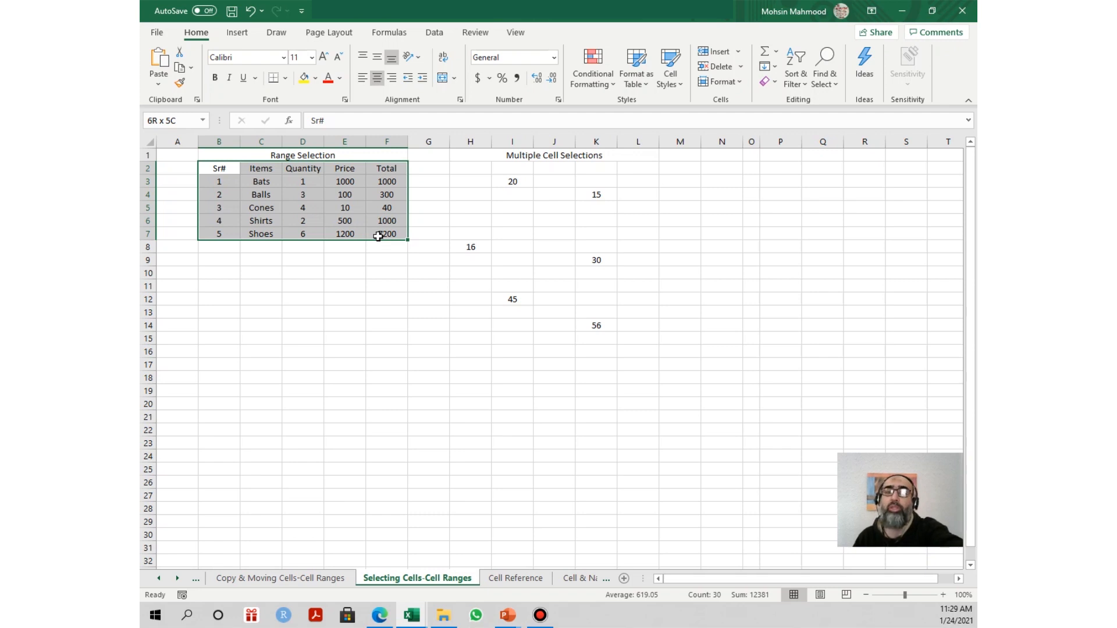
{"action": "left_click_drag", "start_coordinate": [379, 237], "coordinate": [379, 240]}
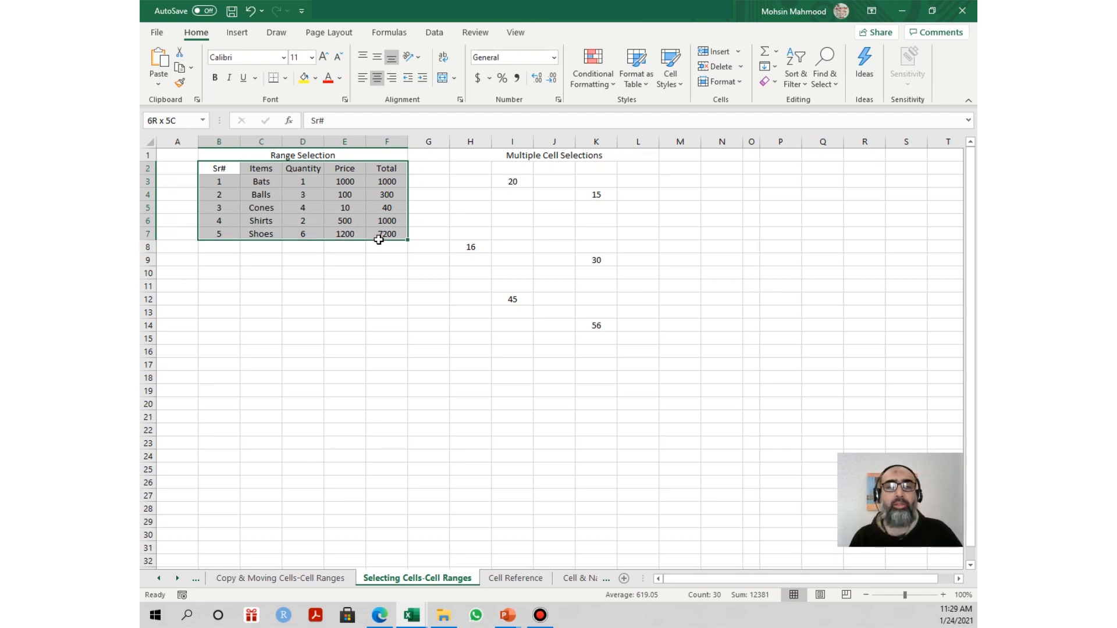
{"action": "left_click_drag", "start_coordinate": [379, 240], "coordinate": [379, 239]}
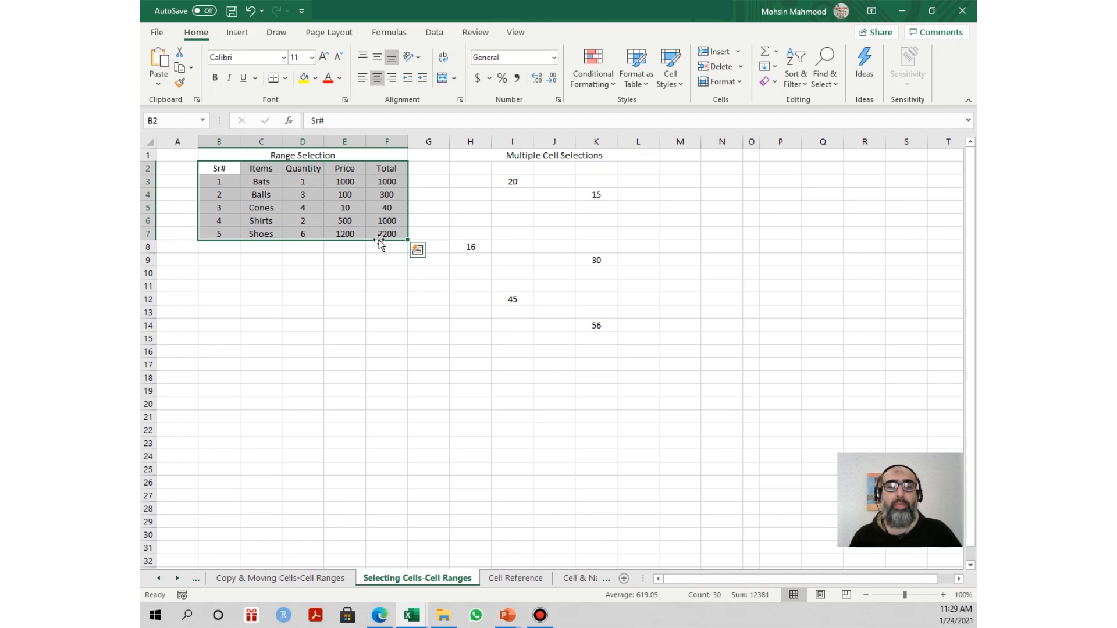
{"action": "key", "text": "ctrl+c"}
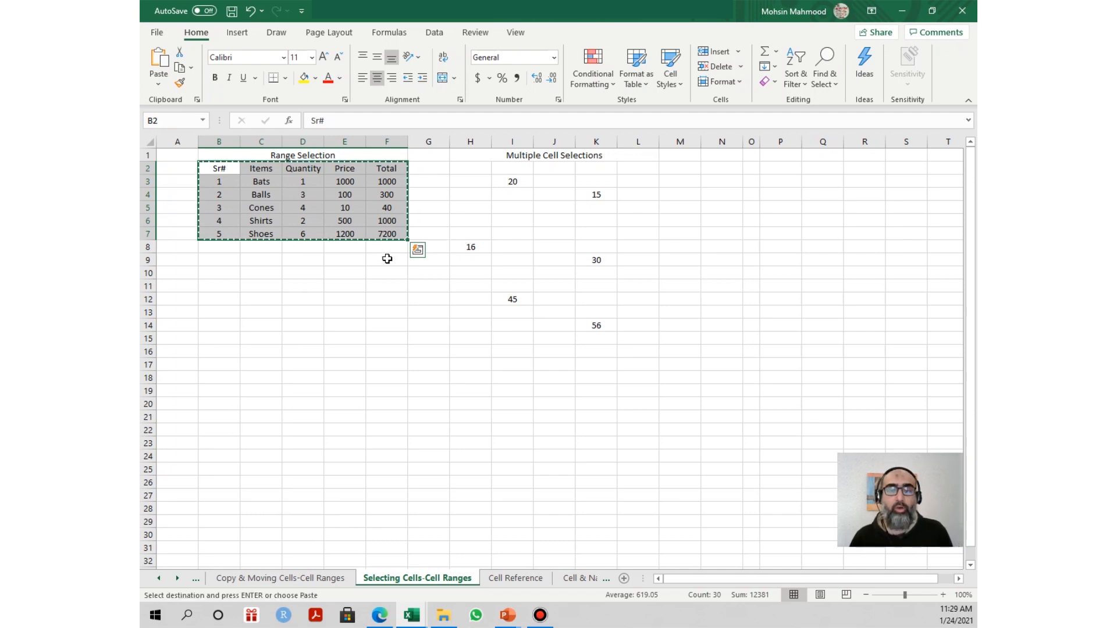
{"action": "left_click", "coordinate": [232, 401]}
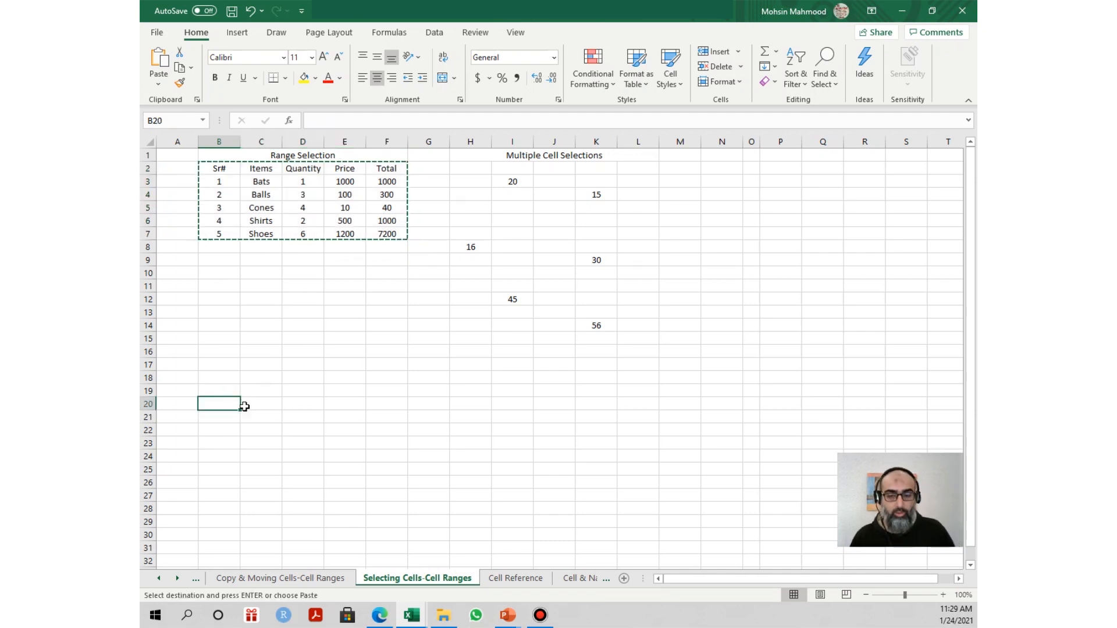
{"action": "key", "text": "ctrl+v"}
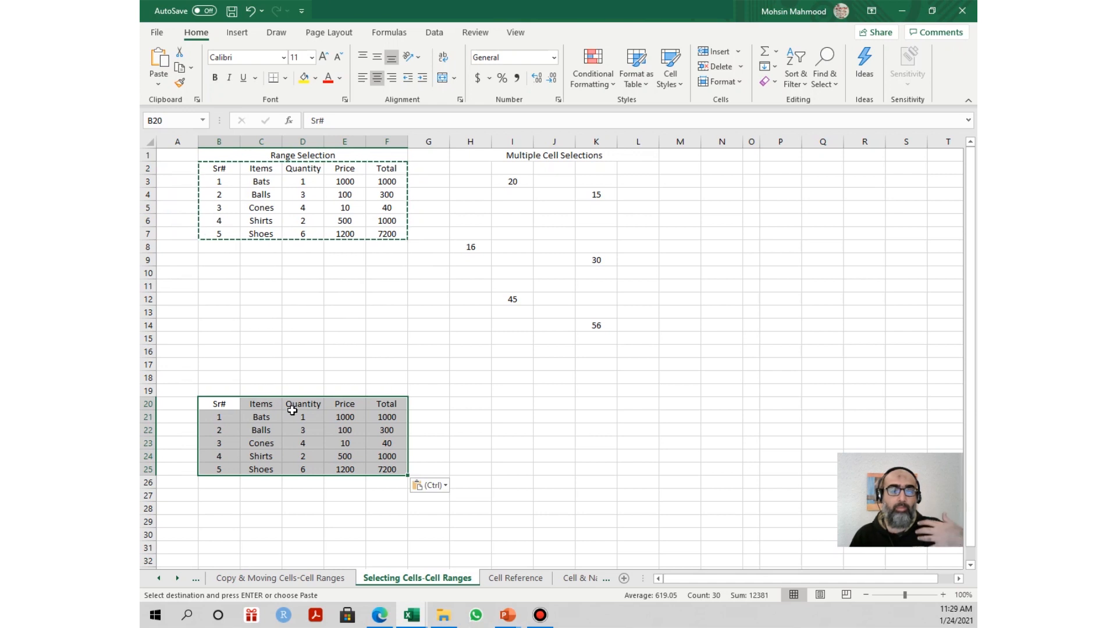
- Increase the font size of the pasted table B20:F25 to 14
{"action": "left_click_drag", "start_coordinate": [215, 168], "coordinate": [387, 233]}
{"action": "left_click_drag", "start_coordinate": [219, 402], "coordinate": [387, 469]}
{"action": "left_click", "coordinate": [324, 57]}
{"action": "left_click", "coordinate": [323, 56]}
{"action": "left_click", "coordinate": [324, 56]}
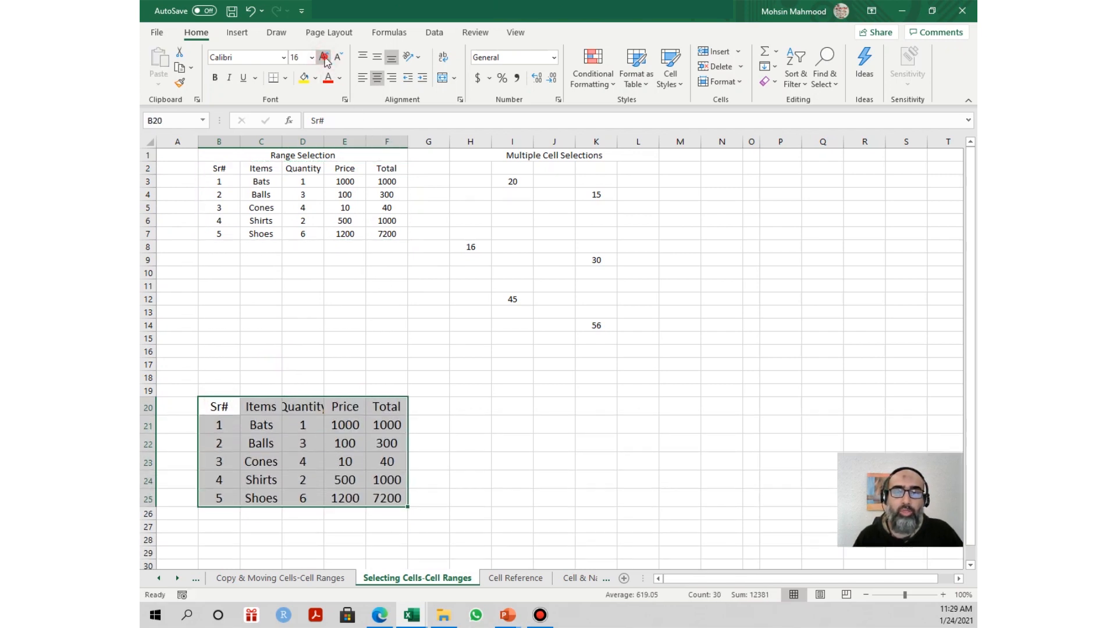
{"action": "left_click", "coordinate": [325, 58]}
{"action": "left_click", "coordinate": [338, 57]}
{"action": "left_click", "coordinate": [338, 57]}
- Change the pasted table's font to Algerian and make it bold, italic and underlined
{"action": "left_click", "coordinate": [284, 58]}
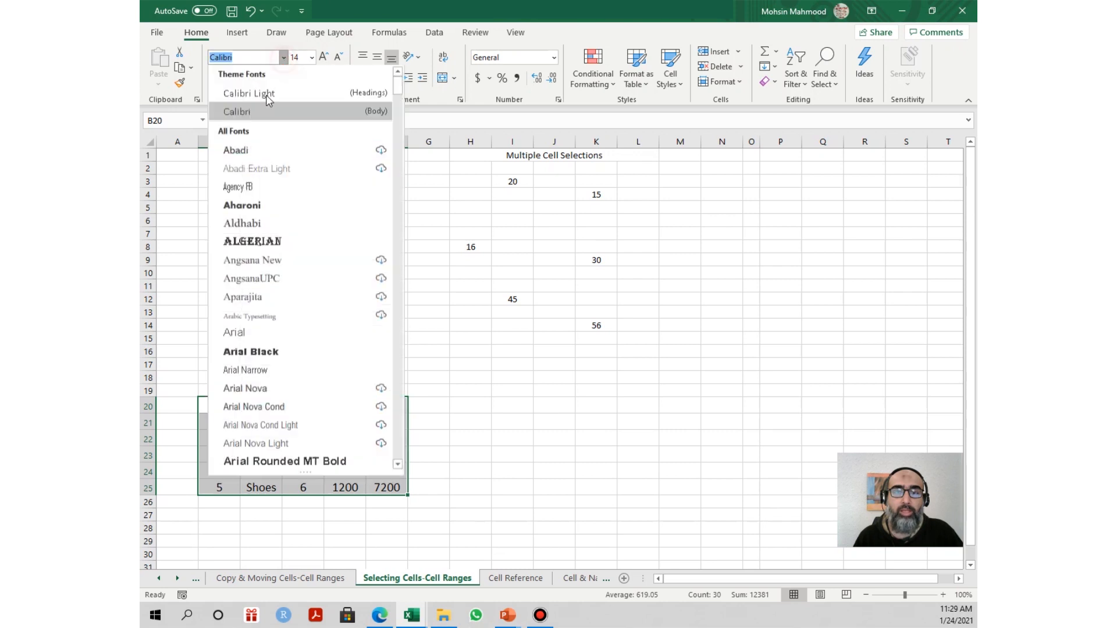
{"action": "left_click", "coordinate": [248, 239]}
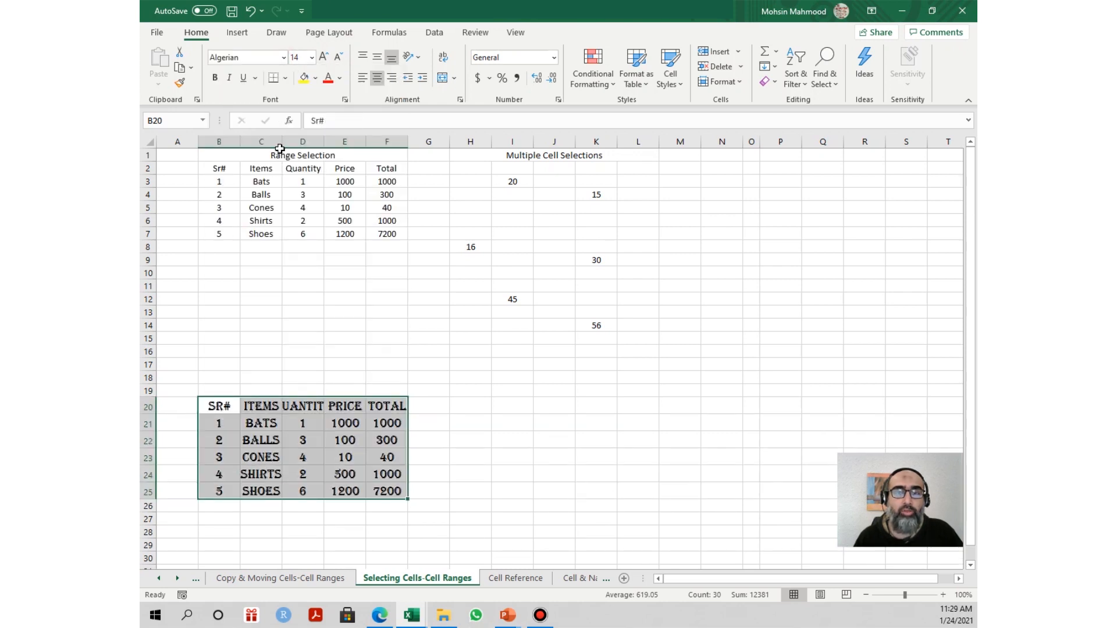
{"action": "left_click", "coordinate": [214, 78]}
{"action": "left_click", "coordinate": [229, 78]}
{"action": "left_click", "coordinate": [243, 79]}
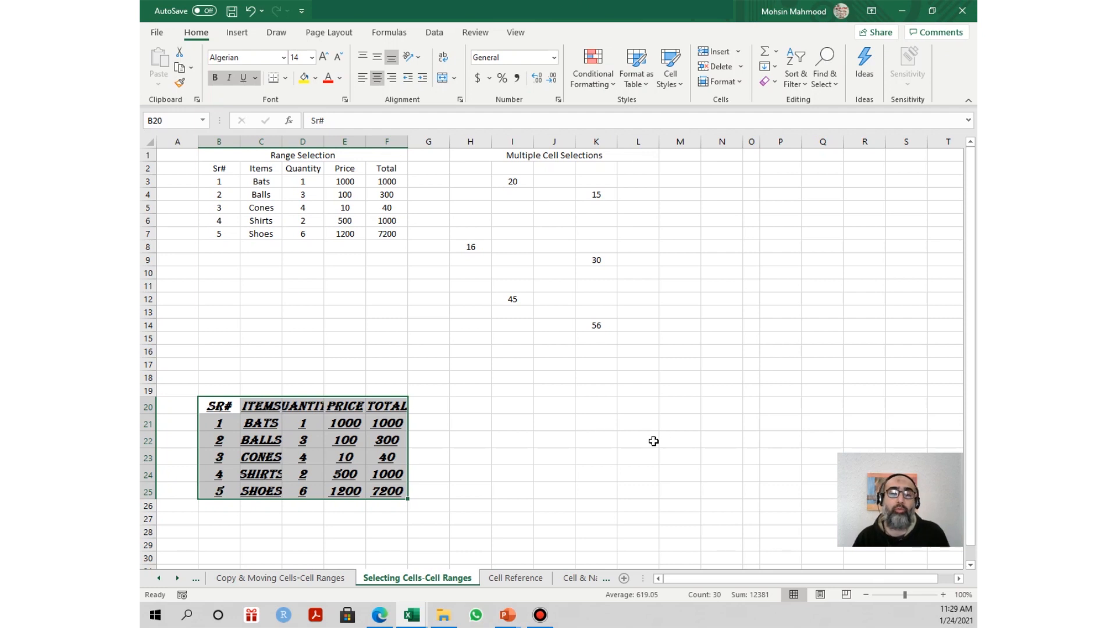
- Move the range B1:F7 so that it starts at N1, and undo the move
{"action": "left_click", "coordinate": [420, 351]}
{"action": "left_click_drag", "start_coordinate": [220, 155], "coordinate": [351, 236]}
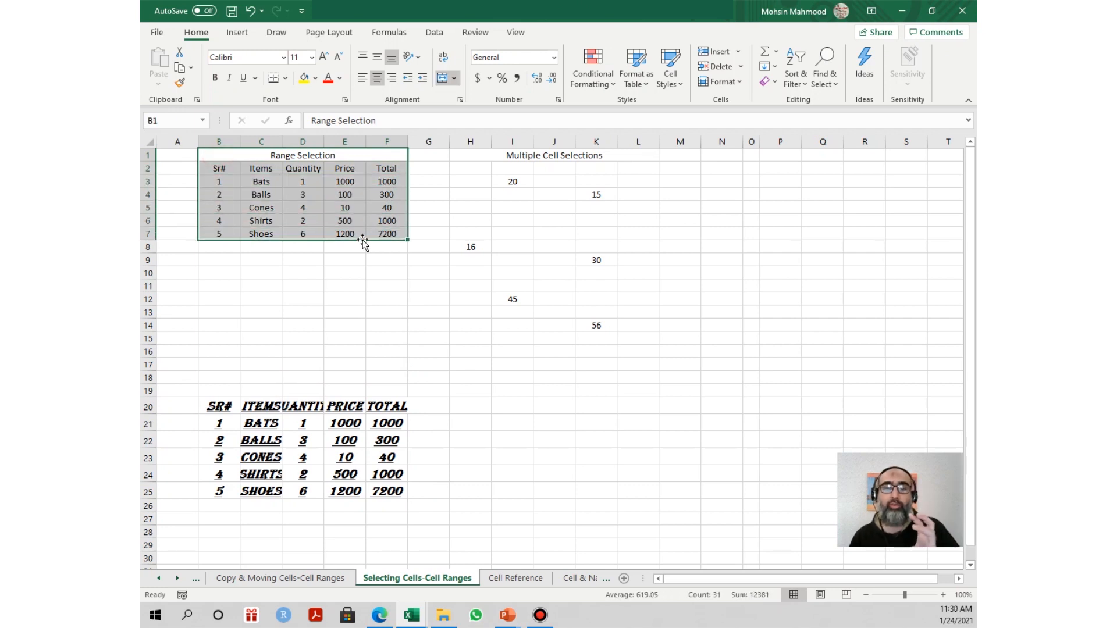
{"action": "left_click_drag", "start_coordinate": [377, 240], "coordinate": [848, 234]}
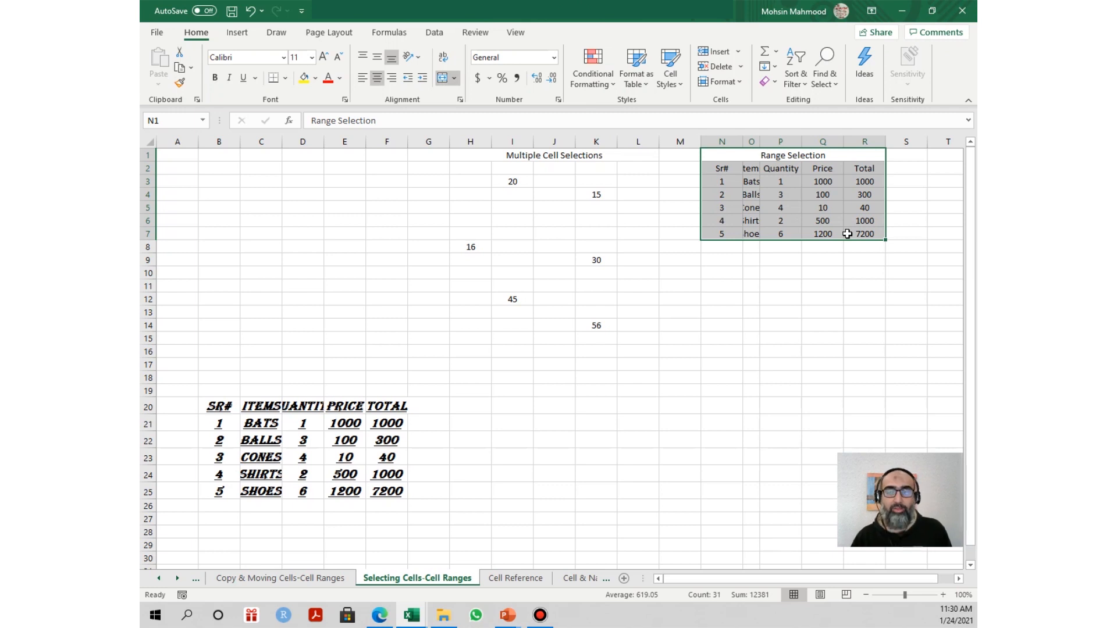
{"action": "key", "text": "ctrl+z"}
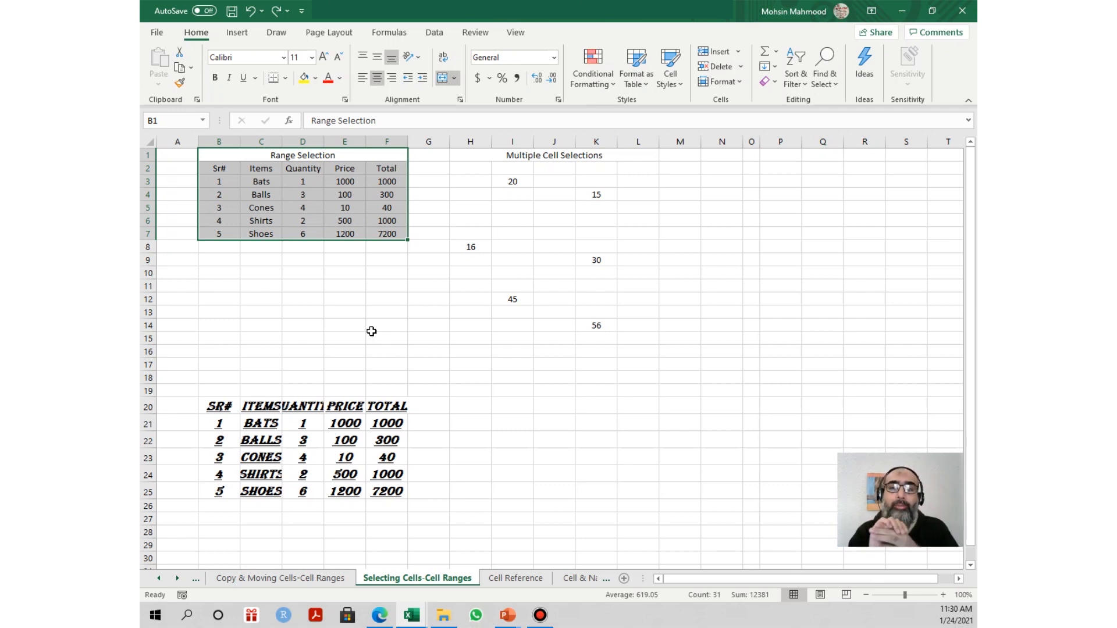
- Select the Multiple Cell Selections heading and the scattered number cells beneath it individually
{"action": "left_click", "coordinate": [532, 155]}
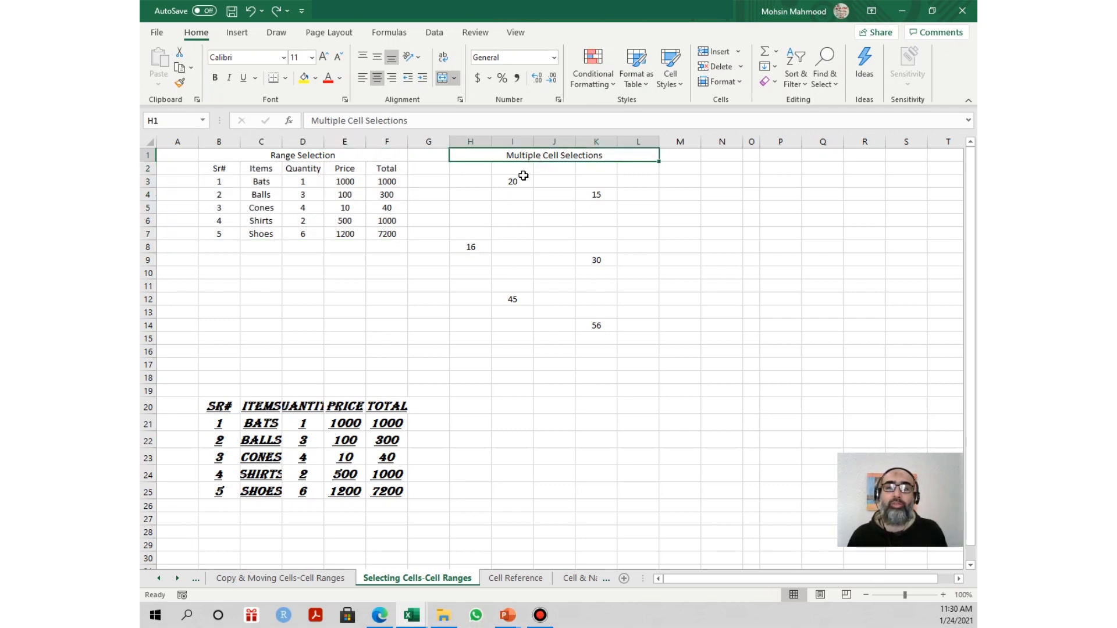
{"action": "left_click", "coordinate": [520, 180]}
{"action": "left_click", "coordinate": [471, 244]}
{"action": "left_click", "coordinate": [510, 297]}
{"action": "left_click", "coordinate": [588, 311]}
{"action": "left_click", "coordinate": [609, 343]}
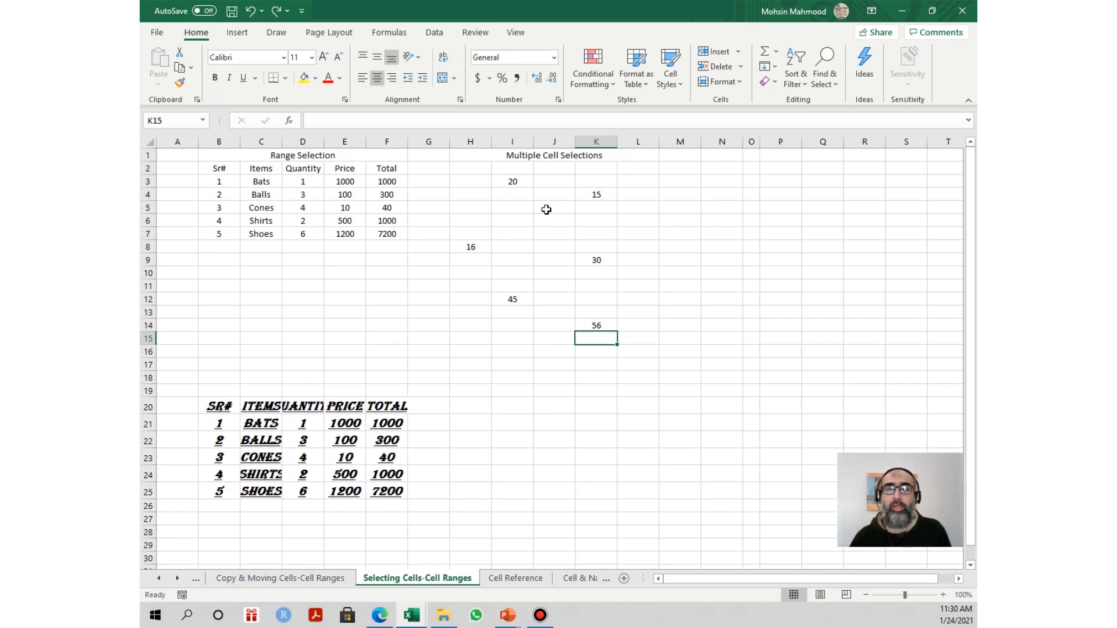
{"action": "left_click", "coordinate": [544, 210]}
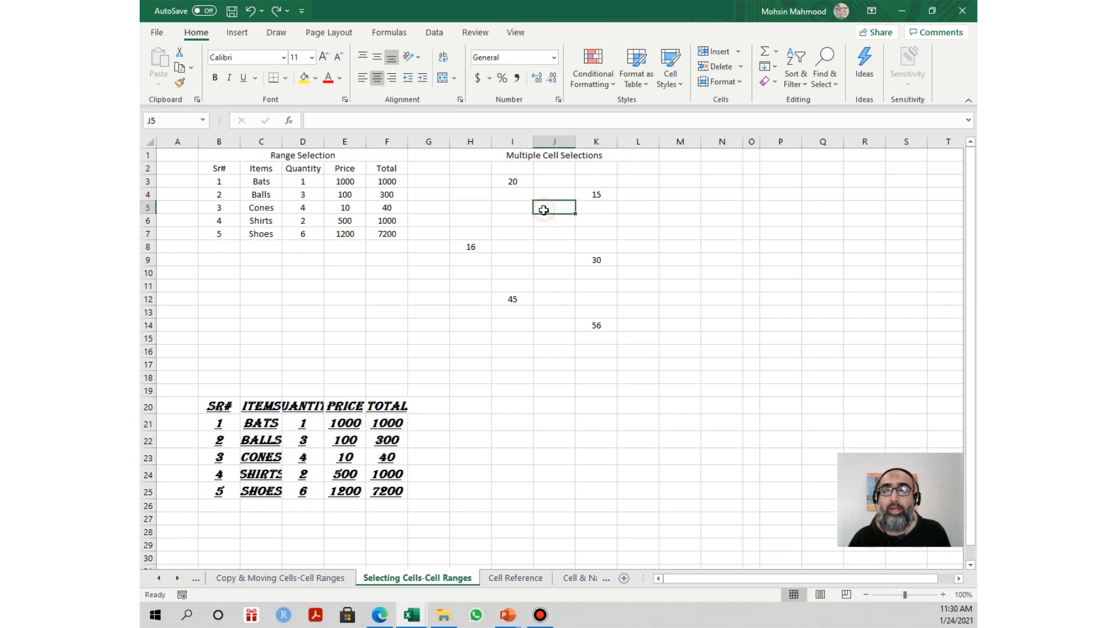
{"action": "left_click", "coordinate": [508, 182]}
{"action": "left_click", "coordinate": [474, 243]}
{"action": "left_click", "coordinate": [518, 182]}
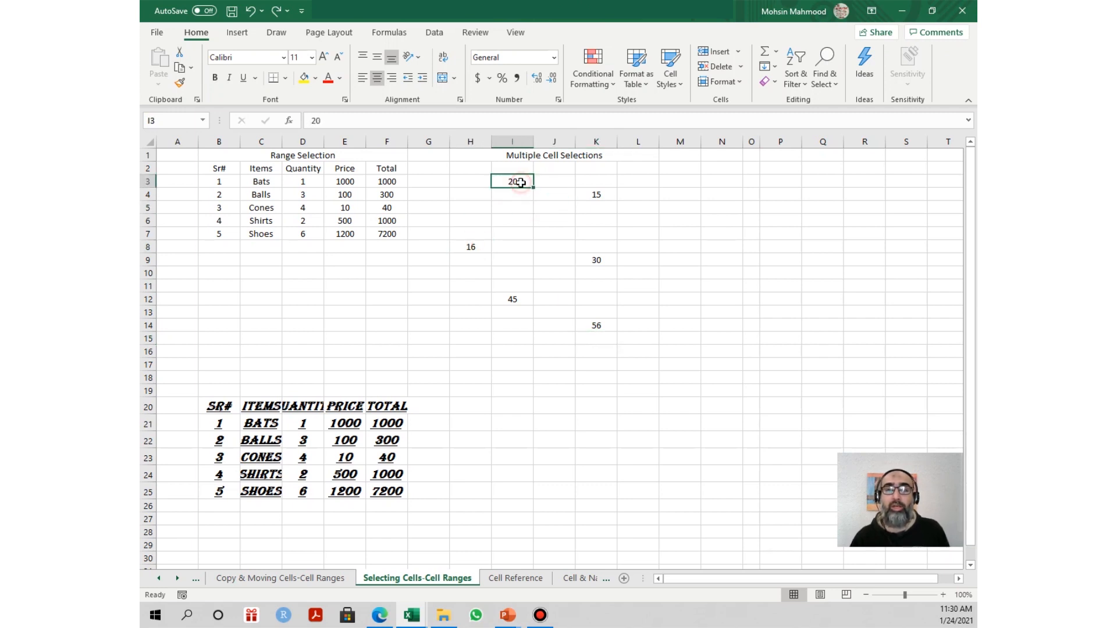
{"action": "left_click", "coordinate": [582, 196]}
{"action": "left_click", "coordinate": [606, 258]}
{"action": "left_click", "coordinate": [518, 178]}
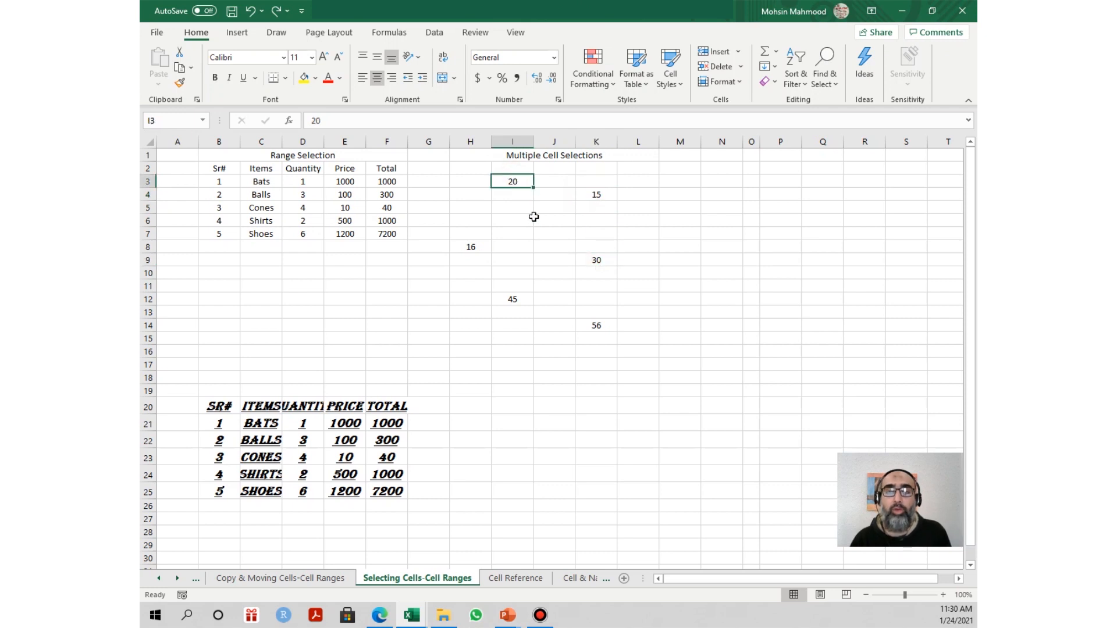
{"action": "left_click", "coordinate": [534, 219]}
{"action": "left_click", "coordinate": [518, 182]}
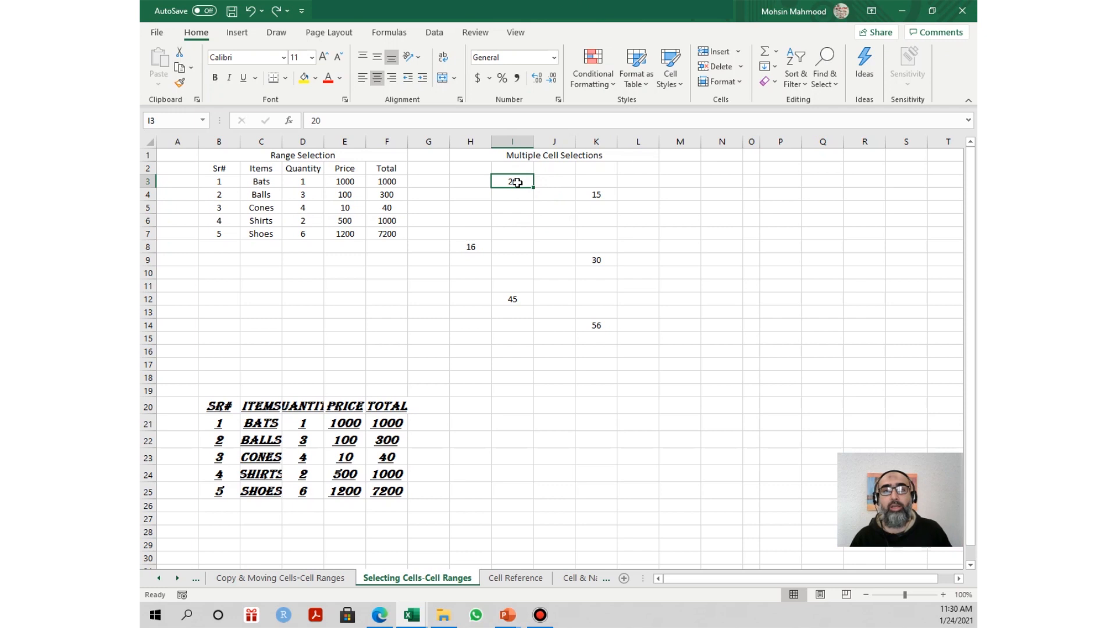
{"action": "left_click", "coordinate": [518, 196]}
- Select cells I3, H8, I12, K14, K9 and K4 together and set their font to Arial Nova Cond Light
{"action": "left_click", "coordinate": [514, 181]}
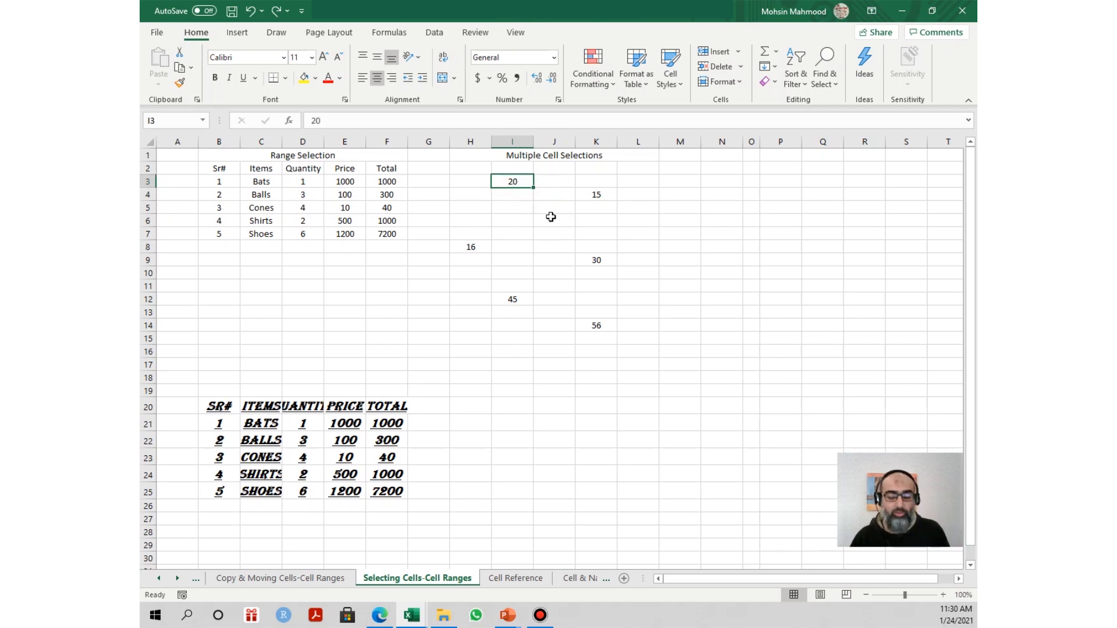
{"action": "left_click", "coordinate": [466, 247], "text": "ctrl"}
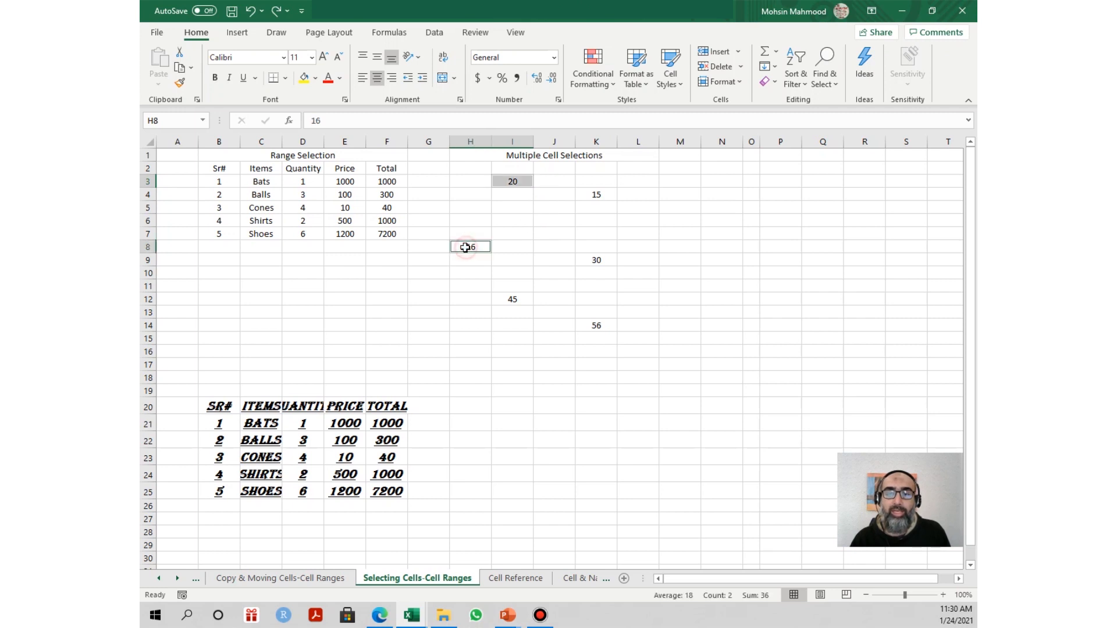
{"action": "left_click", "coordinate": [501, 294], "text": "ctrl"}
{"action": "left_click", "coordinate": [589, 327], "text": "ctrl"}
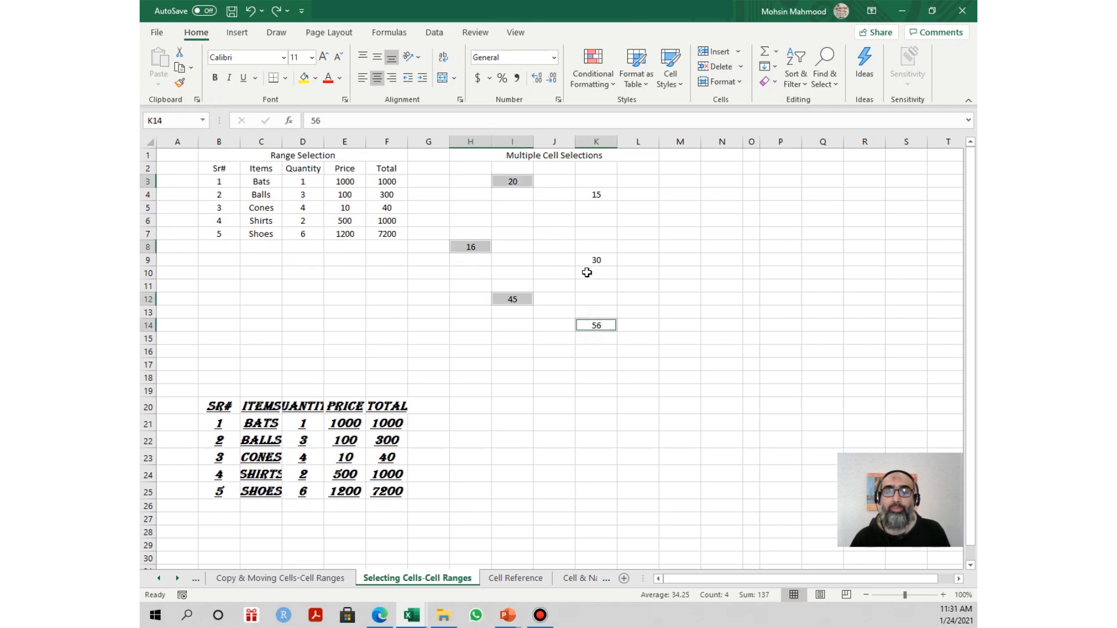
{"action": "left_click", "coordinate": [589, 259], "text": "ctrl"}
{"action": "left_click", "coordinate": [593, 194], "text": "ctrl"}
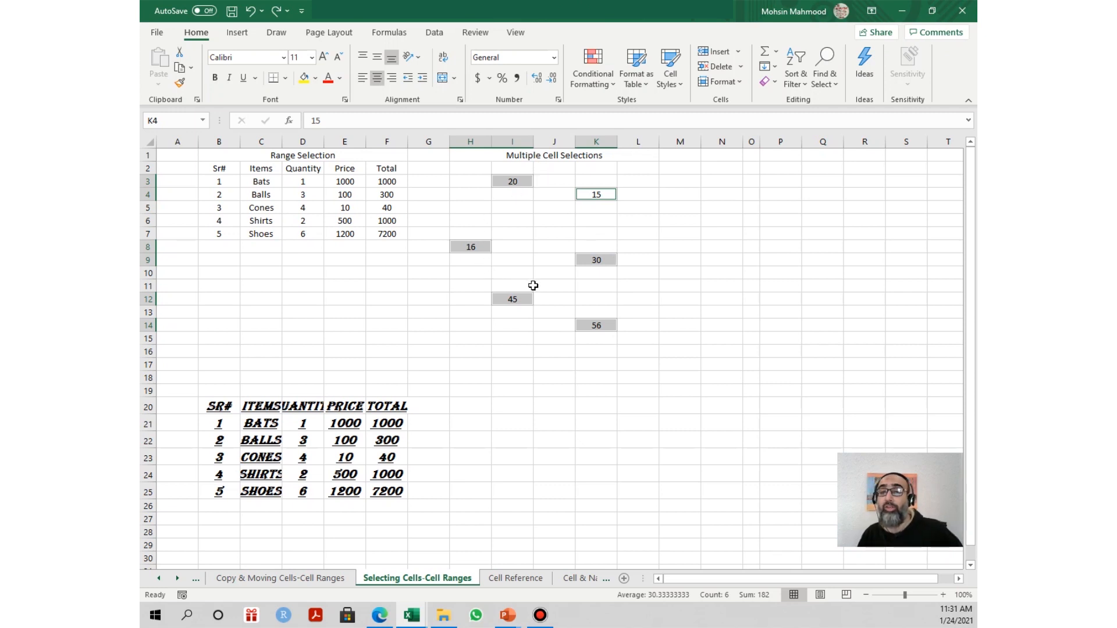
{"action": "left_click", "coordinate": [283, 57]}
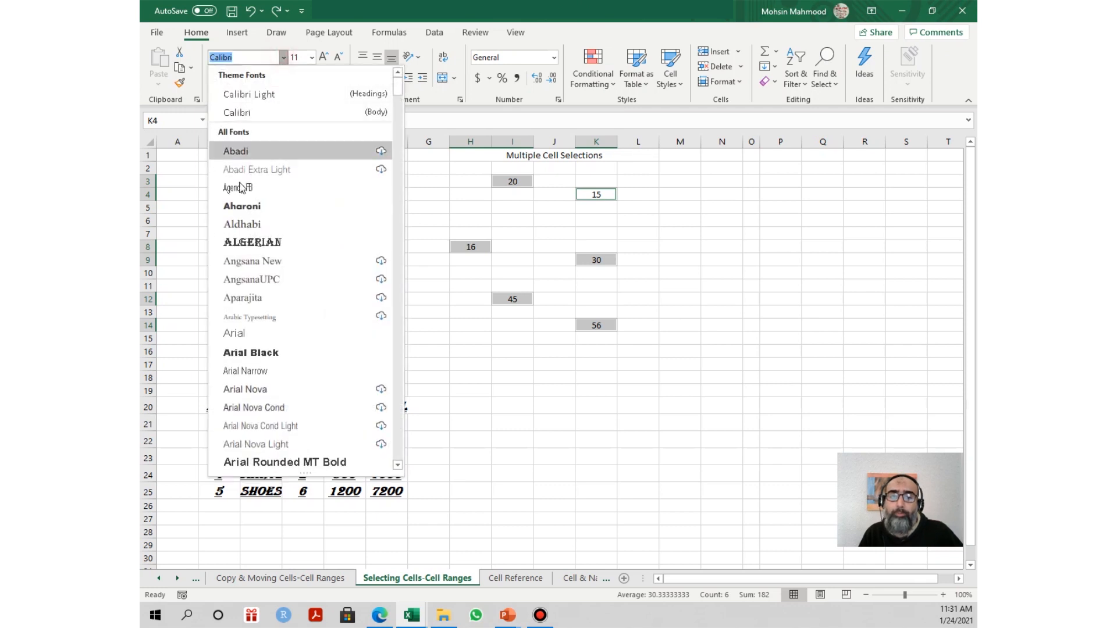
{"action": "left_click", "coordinate": [253, 426]}
- Enlarge the six selected cells' text to size 26 and reduce it back to 11
{"action": "left_click", "coordinate": [312, 57]}
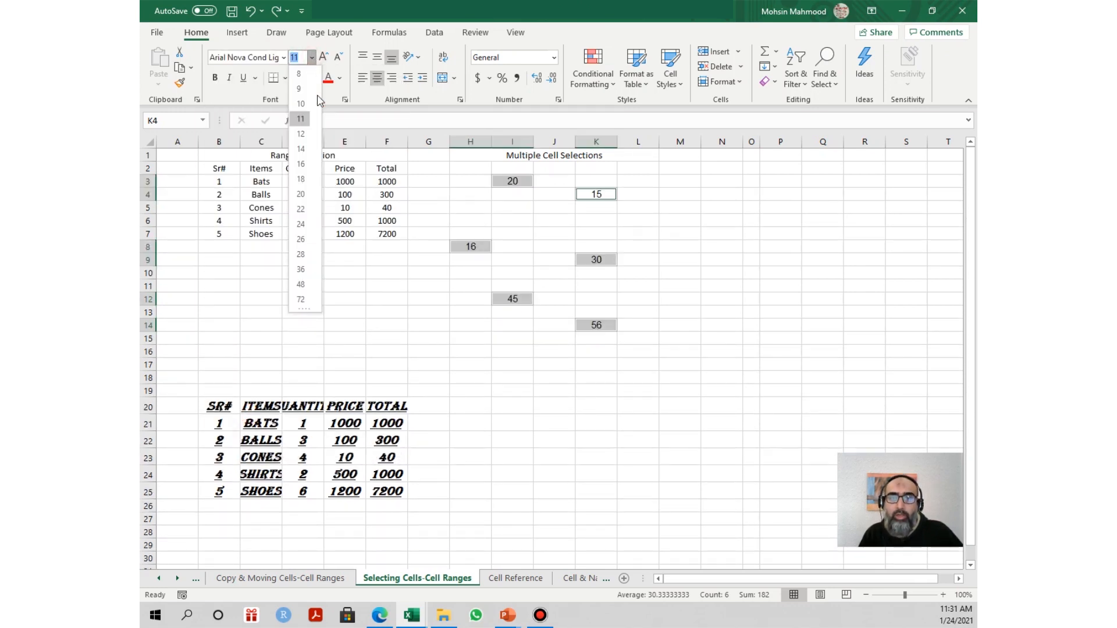
{"action": "left_click", "coordinate": [301, 239]}
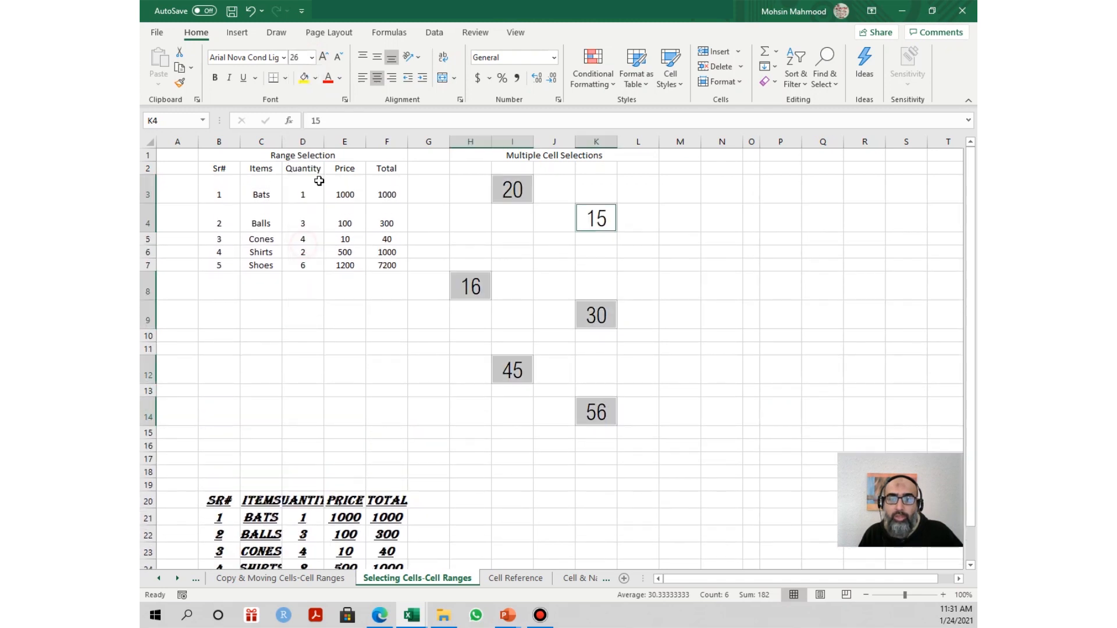
{"action": "left_click", "coordinate": [338, 57]}
{"action": "left_click", "coordinate": [337, 56]}
{"action": "left_click", "coordinate": [337, 56]}
{"action": "left_click", "coordinate": [338, 56]}
{"action": "left_click", "coordinate": [338, 57]}
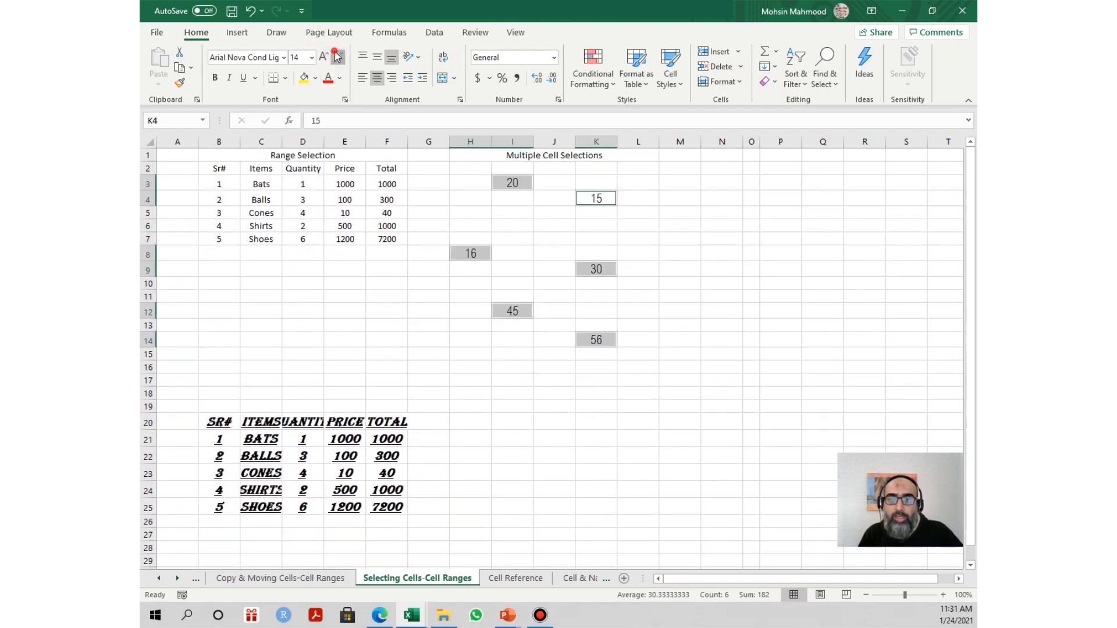
{"action": "left_click", "coordinate": [338, 57]}
{"action": "left_click", "coordinate": [337, 56]}
{"action": "left_click", "coordinate": [337, 57]}
- Fill the six selected number cells with yellow and set their font colour to red
{"action": "left_click", "coordinate": [303, 77]}
{"action": "left_click", "coordinate": [327, 78]}
{"action": "left_click", "coordinate": [340, 78]}
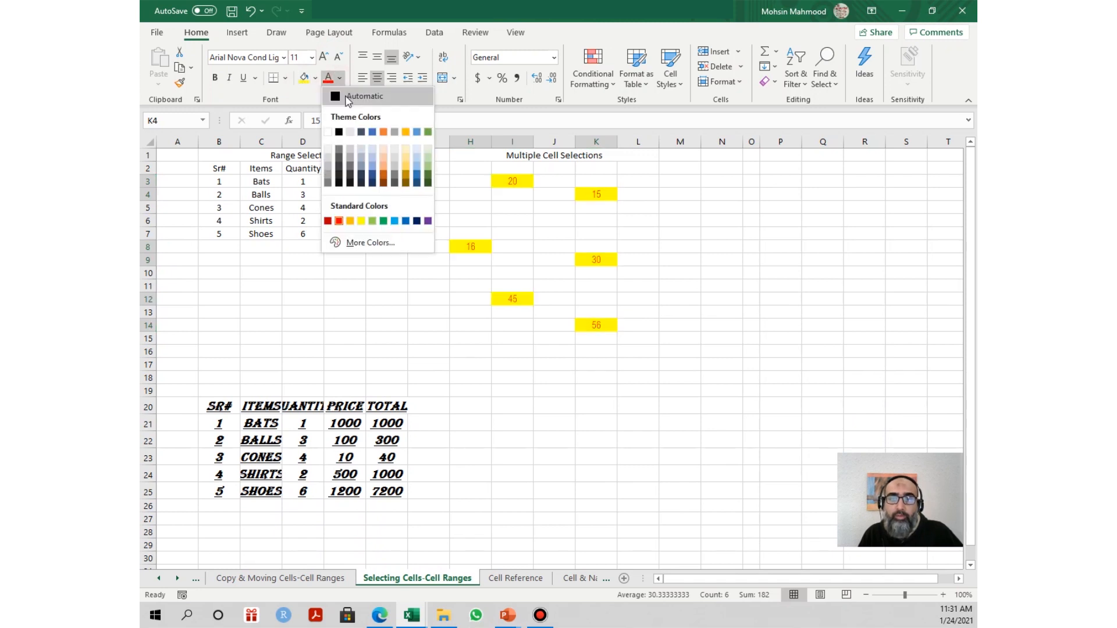
{"action": "left_click", "coordinate": [406, 180]}
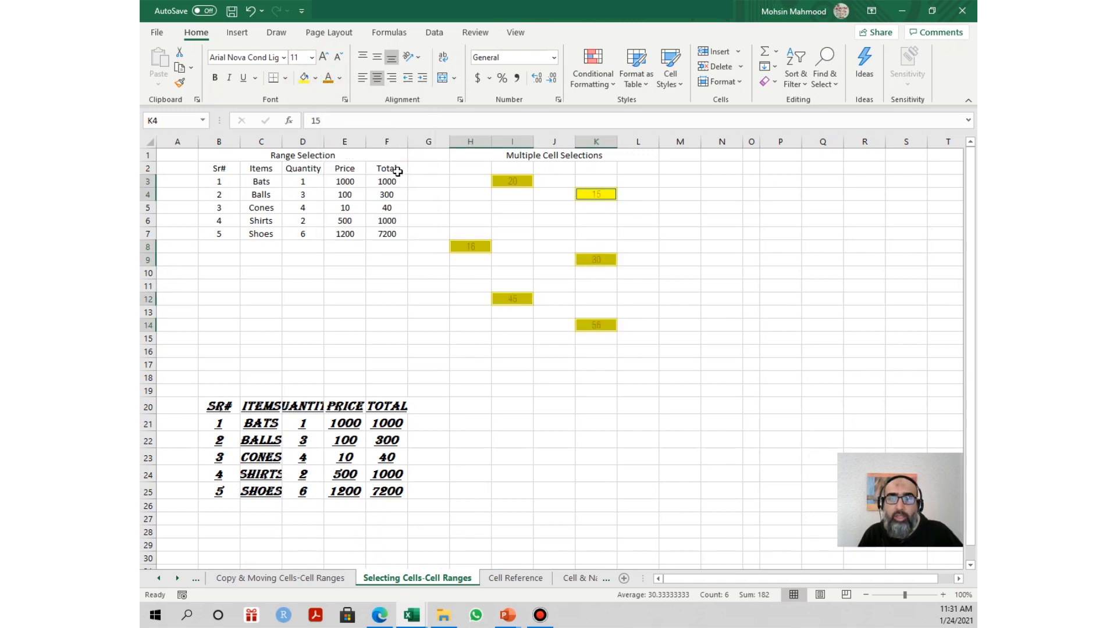
{"action": "left_click", "coordinate": [340, 78]}
{"action": "left_click", "coordinate": [339, 220]}
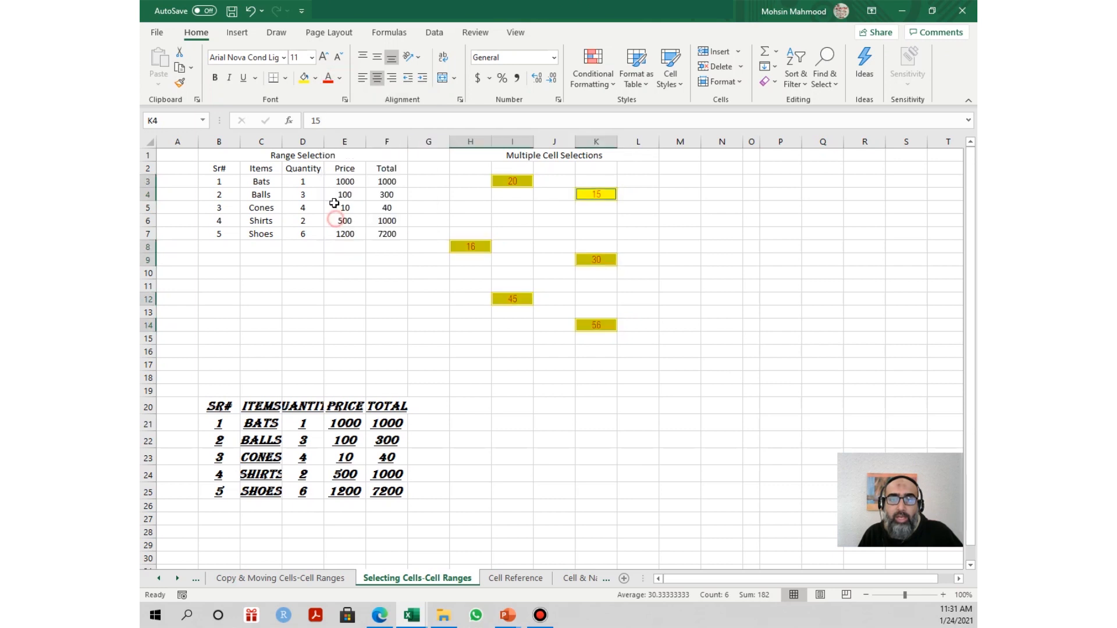
- Make the text of the six selected number cells underlined, bold and italic
{"action": "left_click", "coordinate": [246, 81]}
{"action": "left_click", "coordinate": [215, 78]}
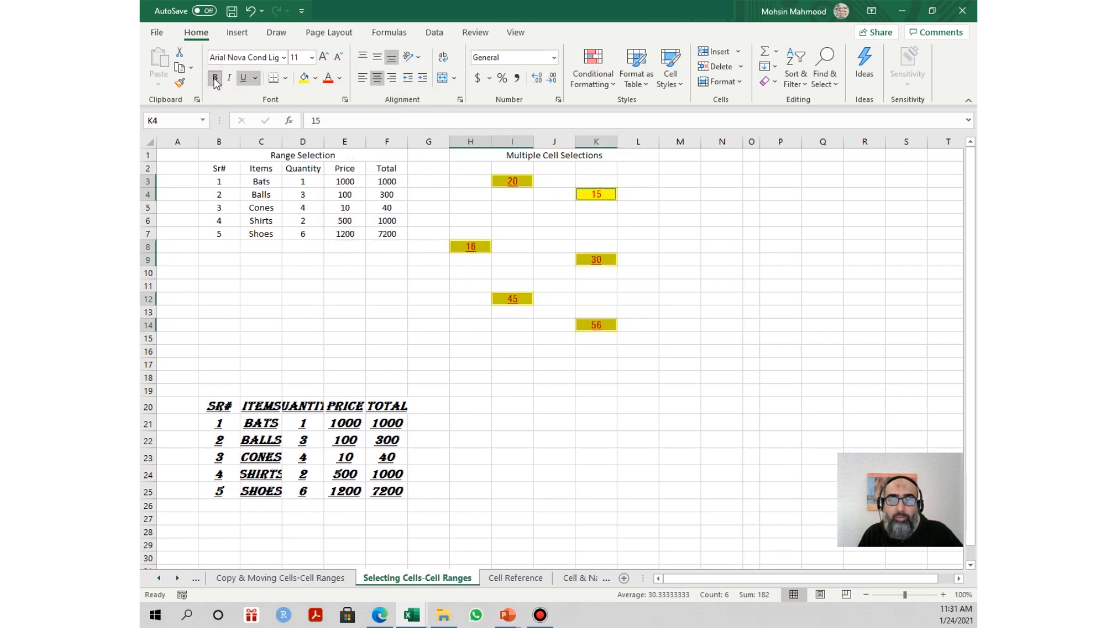
{"action": "left_click", "coordinate": [229, 77]}
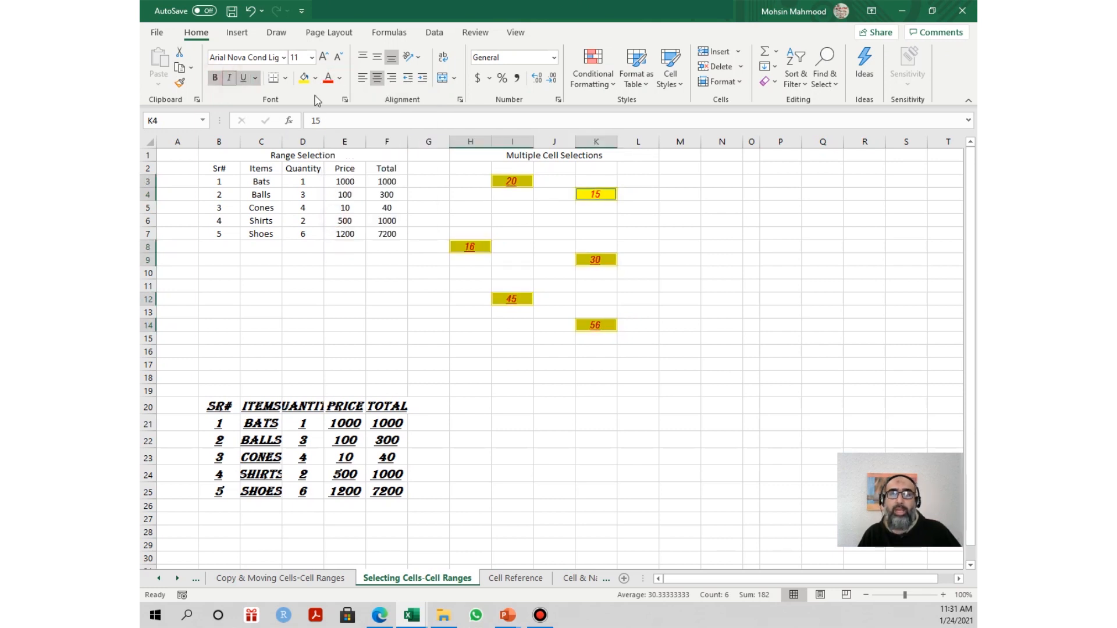
- Select cells I3, H8, I12, K14, K9 and K4 together, try to copy them, and clear the selection
{"action": "left_click", "coordinate": [643, 274]}
{"action": "left_click", "coordinate": [511, 181]}
{"action": "left_click", "coordinate": [478, 248], "text": "ctrl"}
{"action": "left_click", "coordinate": [504, 299], "text": "ctrl"}
{"action": "left_click", "coordinate": [592, 323], "text": "ctrl"}
{"action": "left_click", "coordinate": [594, 264], "text": "ctrl"}
{"action": "left_click", "coordinate": [593, 196], "text": "ctrl"}
{"action": "key", "text": "ctrl+c"}
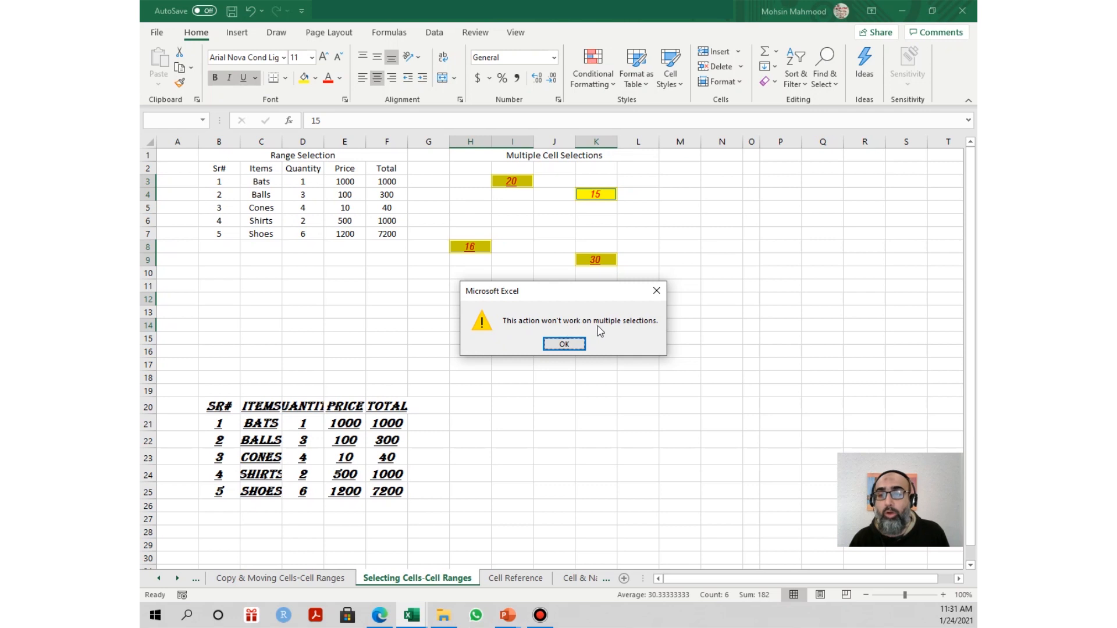
{"action": "left_click", "coordinate": [565, 340]}
{"action": "left_click", "coordinate": [536, 221]}
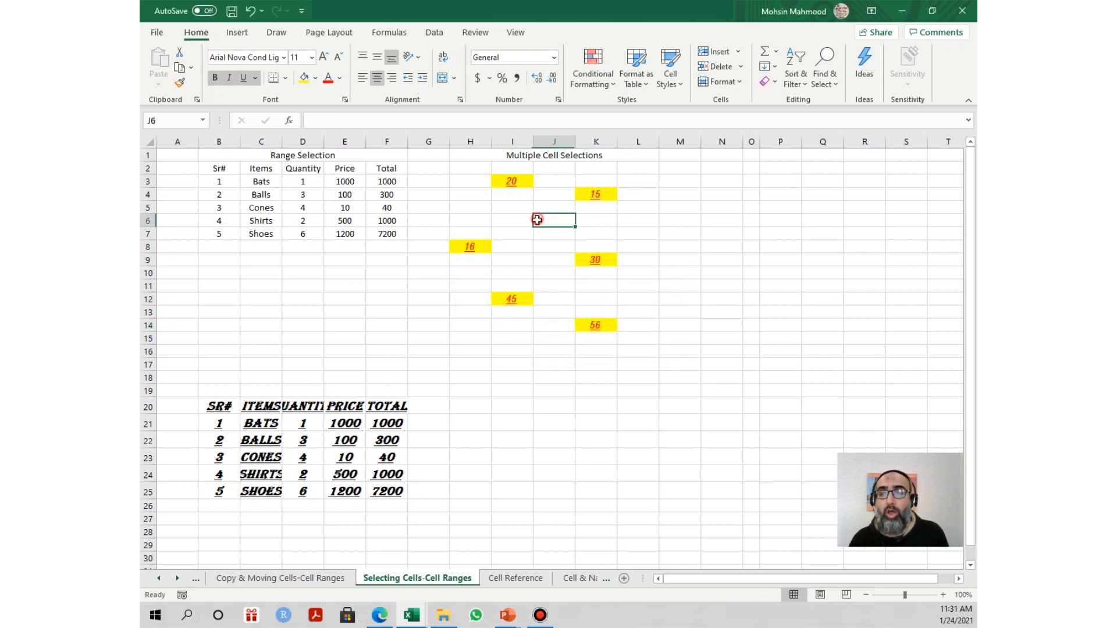
- Reselect the six yellow number cells I3, H8, I12, K14, K9 and K4 and try again to copy them together
{"action": "left_click", "coordinate": [516, 183], "text": "ctrl"}
{"action": "left_click", "coordinate": [512, 181]}
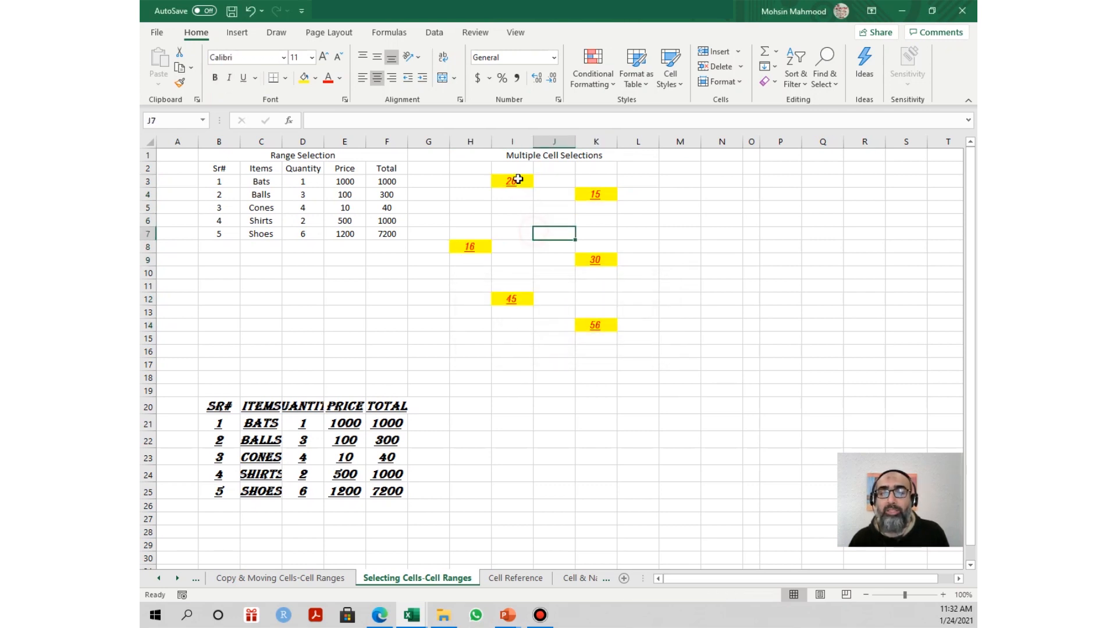
{"action": "left_click", "coordinate": [468, 246], "text": "ctrl"}
{"action": "left_click", "coordinate": [508, 298], "text": "ctrl"}
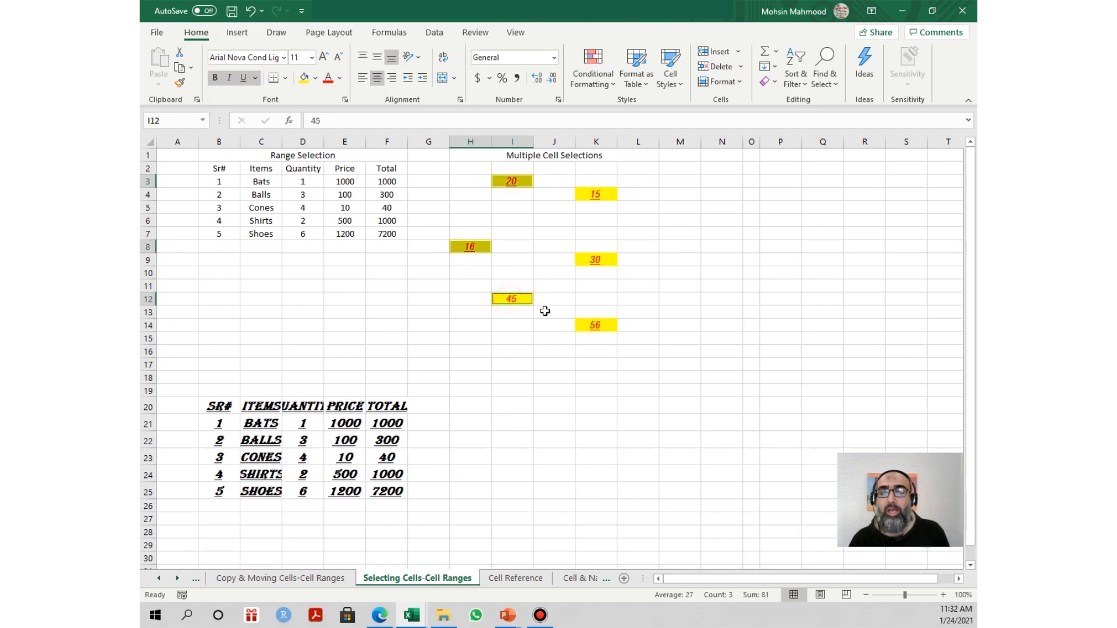
{"action": "left_click", "coordinate": [592, 328], "text": "ctrl"}
{"action": "left_click", "coordinate": [599, 260], "text": "ctrl"}
{"action": "left_click", "coordinate": [596, 196], "text": "ctrl"}
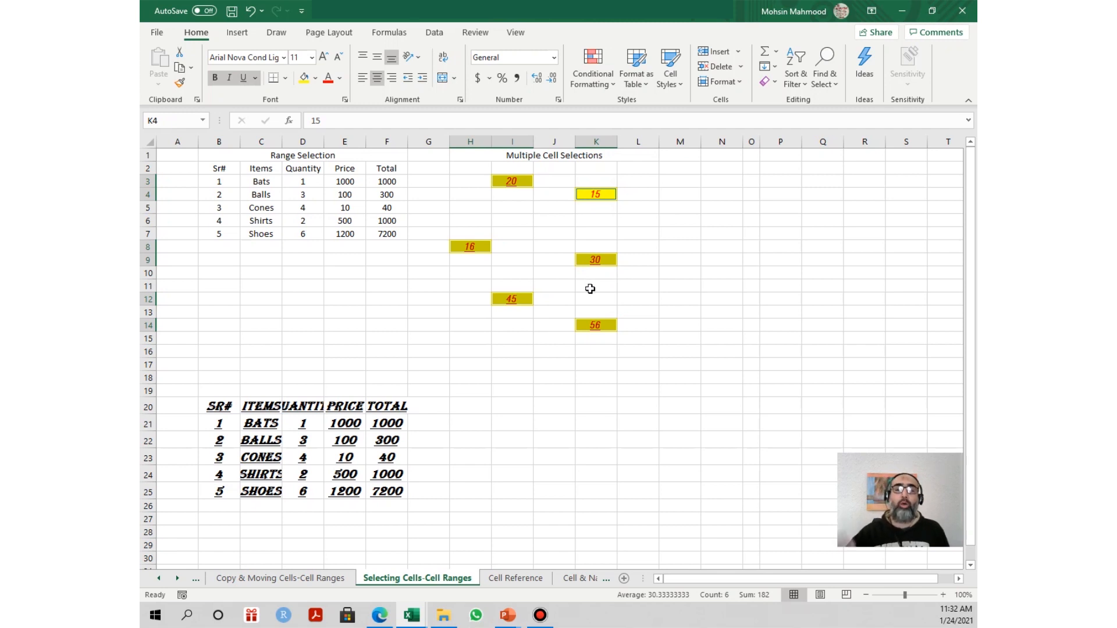
{"action": "key", "text": "ctrl+c"}
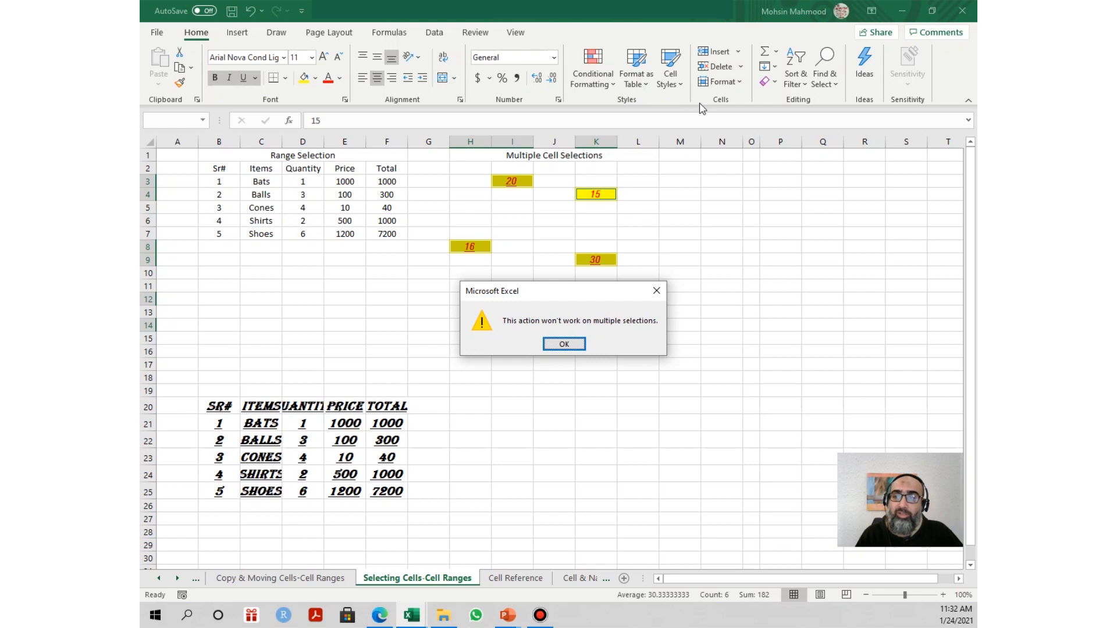
{"action": "left_click", "coordinate": [567, 344]}
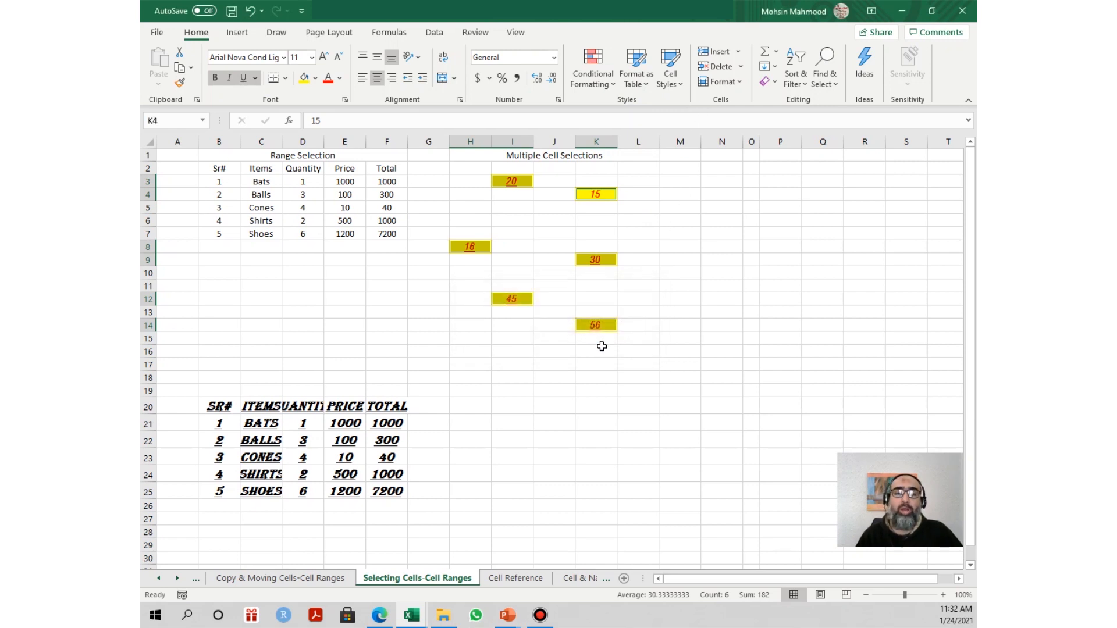